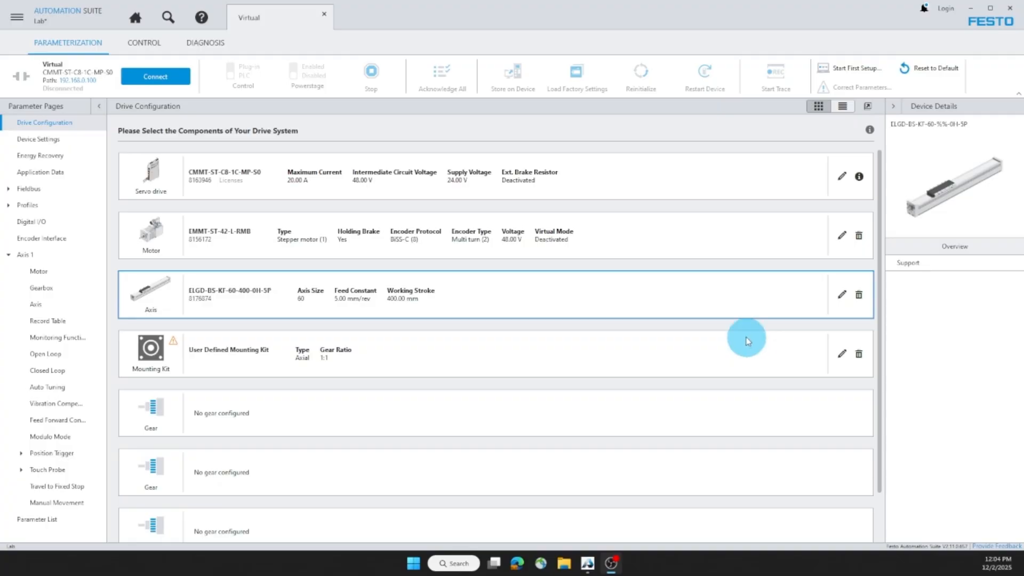
Step: Check the motor component's virtual drive option and connect to the CMMT-ST servo drive
{"action": "left_click", "coordinate": [841, 237]}
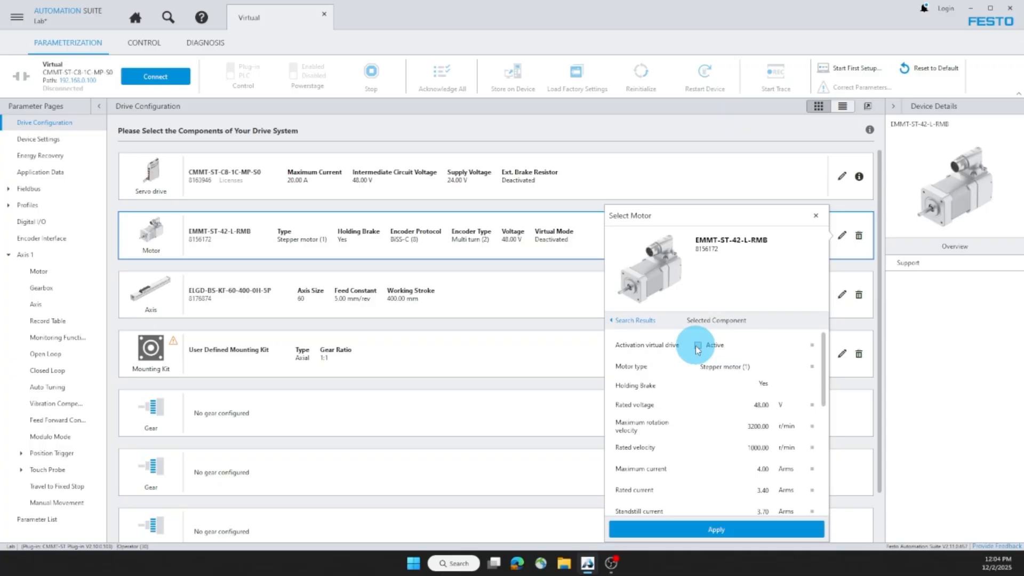
{"action": "left_click", "coordinate": [815, 216]}
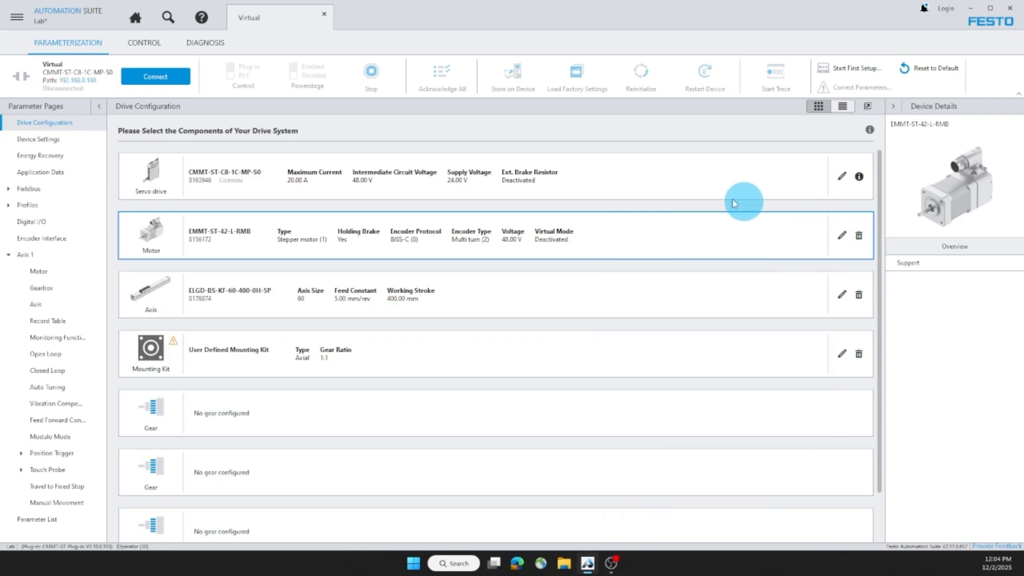
{"action": "left_click", "coordinate": [180, 79]}
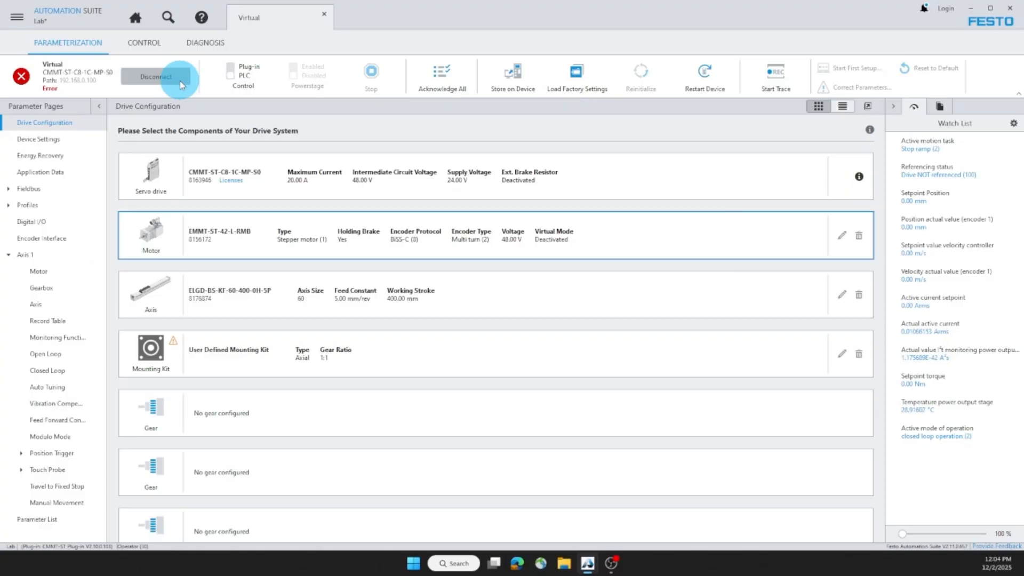
Step: Activate the virtual drive (P1.71434.0.0) and the virtual encoder (P1.102034.0.0) in Axis 1's actual motor information group
{"action": "left_click", "coordinate": [39, 273]}
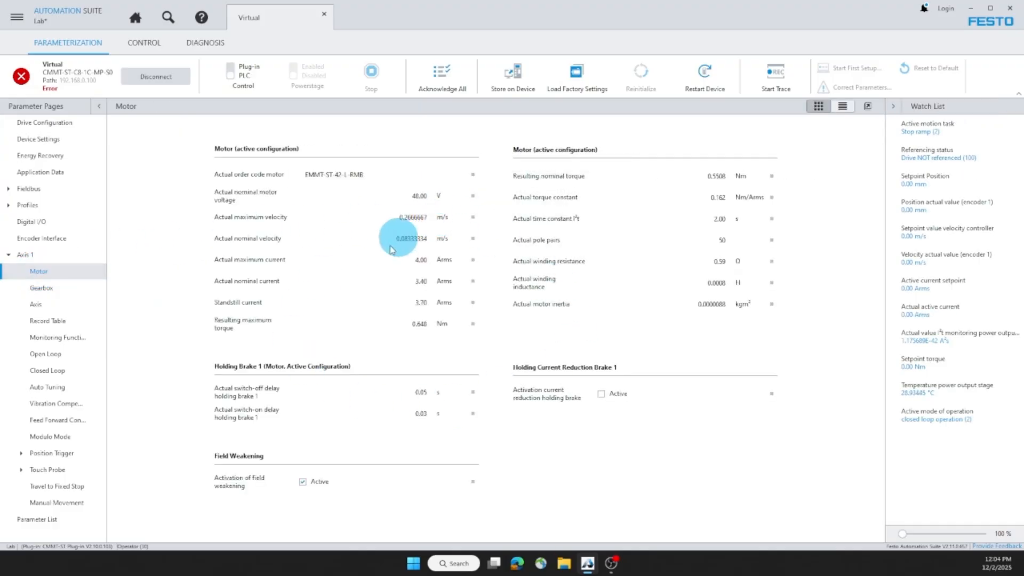
{"action": "left_click", "coordinate": [843, 107]}
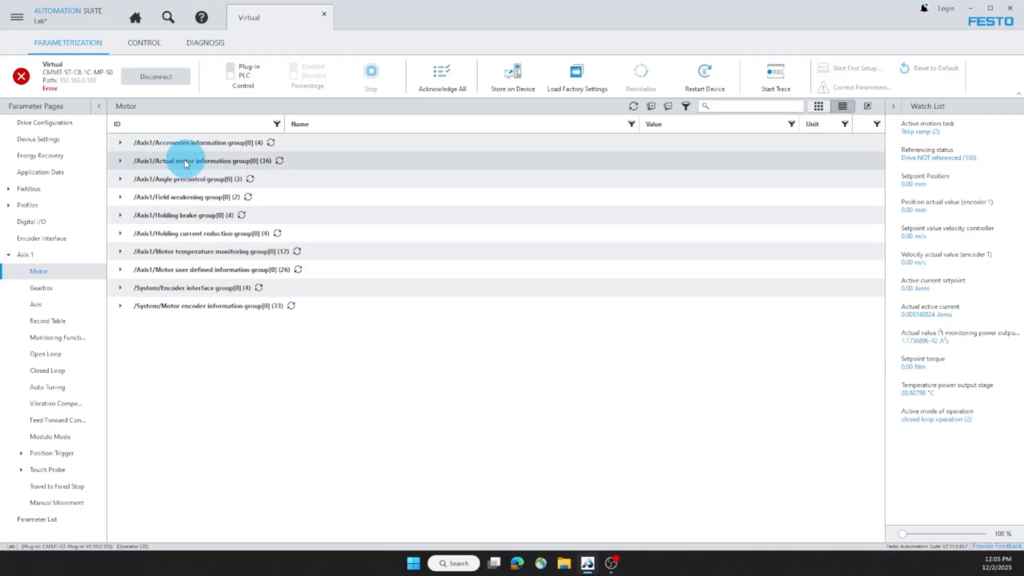
{"action": "left_click", "coordinate": [122, 161]}
{"action": "scroll", "coordinate": [494, 297], "scroll_direction": "down", "scroll_amount": 7}
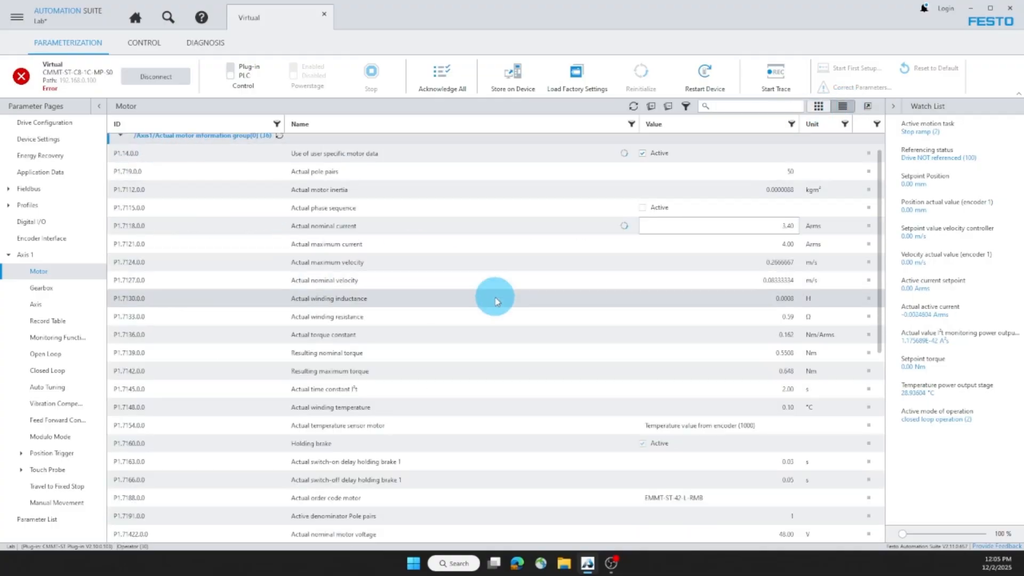
{"action": "scroll", "coordinate": [495, 299], "scroll_direction": "down", "scroll_amount": 1}
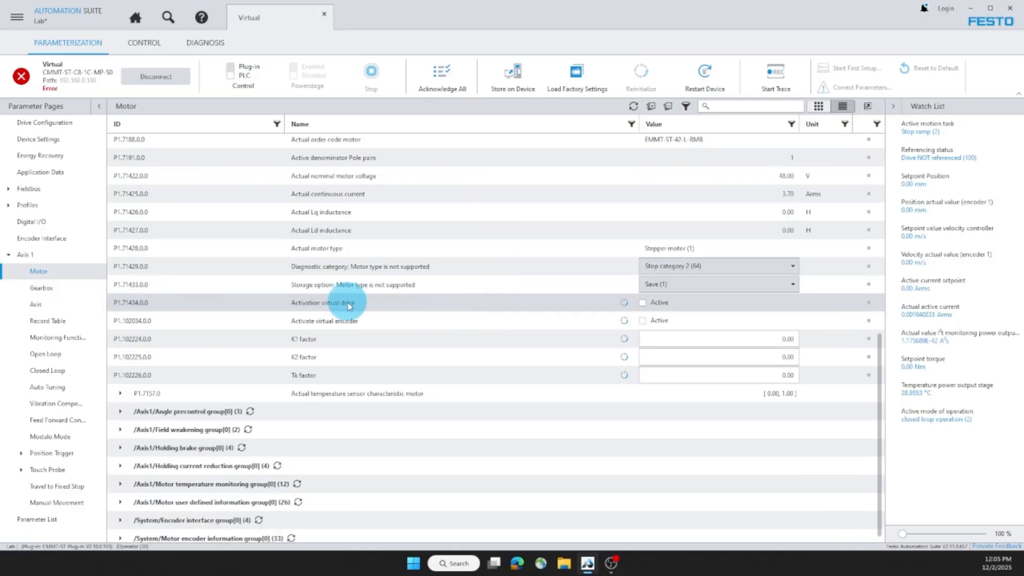
{"action": "left_click", "coordinate": [642, 305]}
{"action": "left_click", "coordinate": [643, 305]}
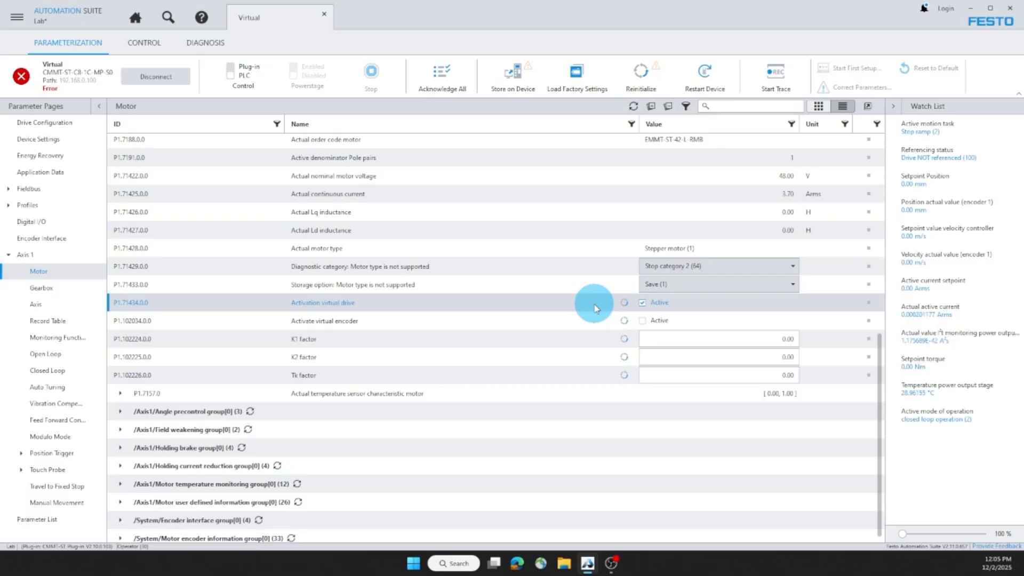
{"action": "left_click", "coordinate": [643, 322]}
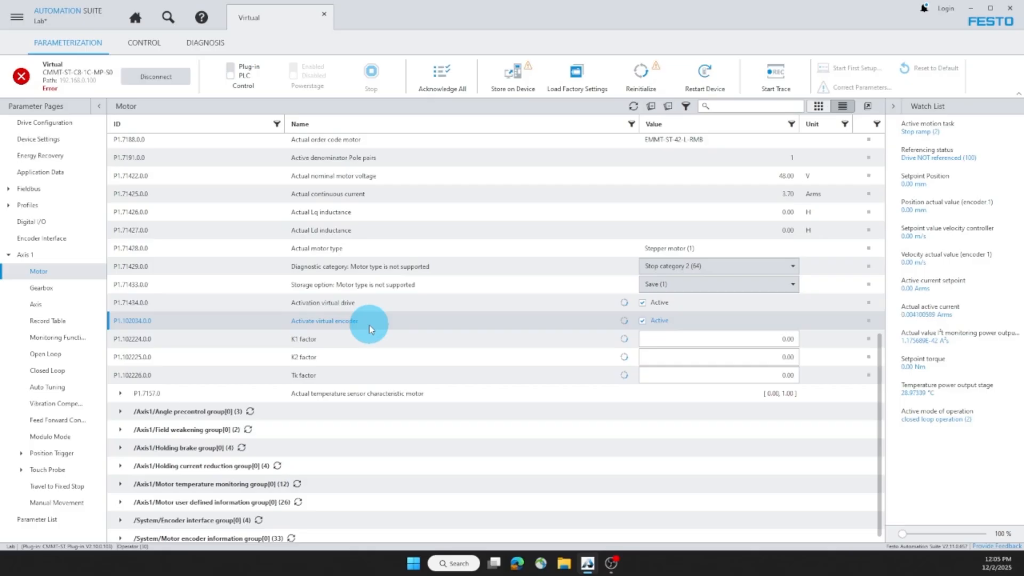
Step: Reinitialize the drive and store the parameters on the device
{"action": "left_click", "coordinate": [637, 72]}
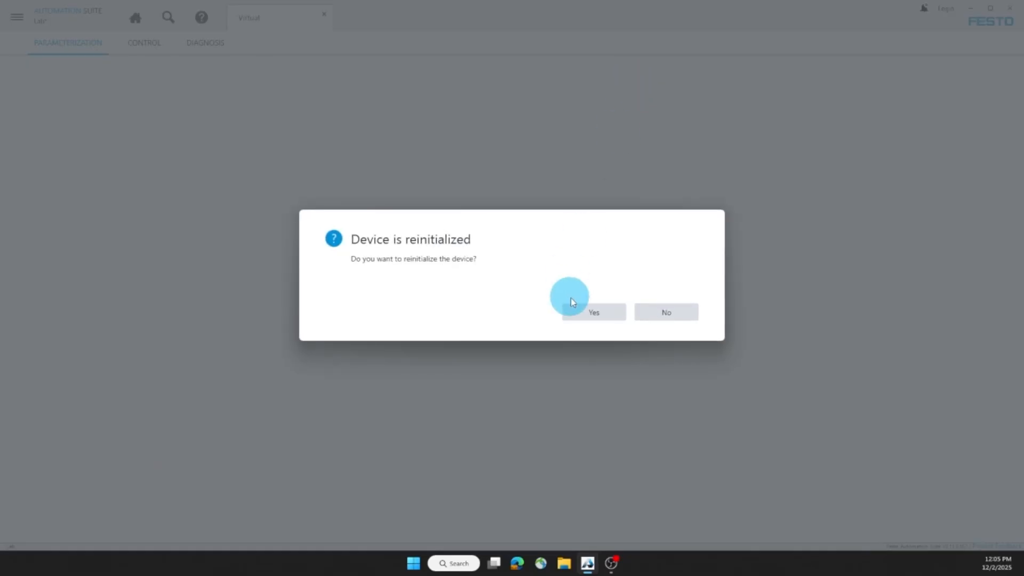
{"action": "left_click", "coordinate": [579, 312]}
{"action": "left_click", "coordinate": [512, 76]}
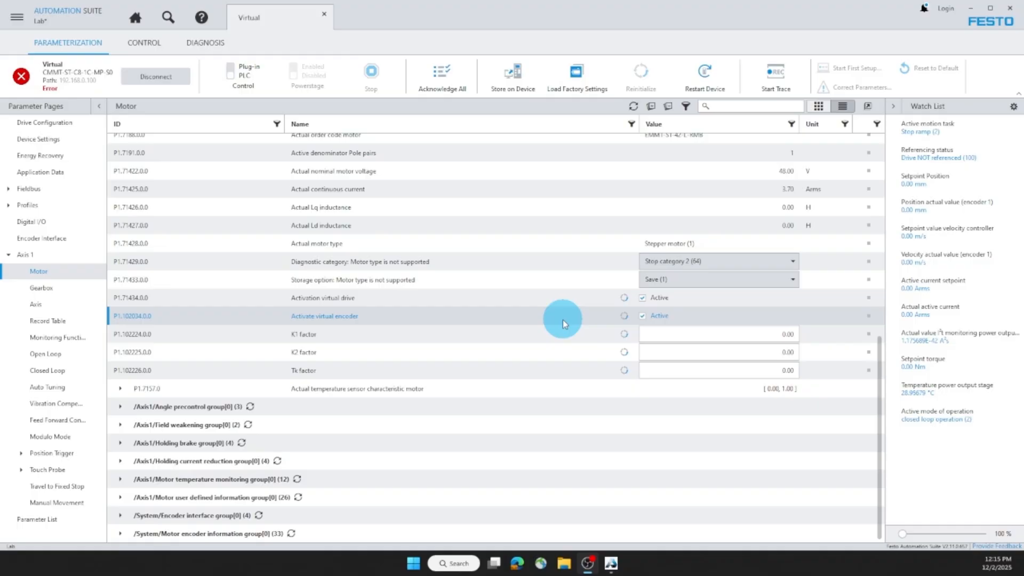
Step: Check the active drive errors and reclassify Undervoltage in DC link and Undervoltage in load voltage as Warning (16)
{"action": "left_click", "coordinate": [20, 76]}
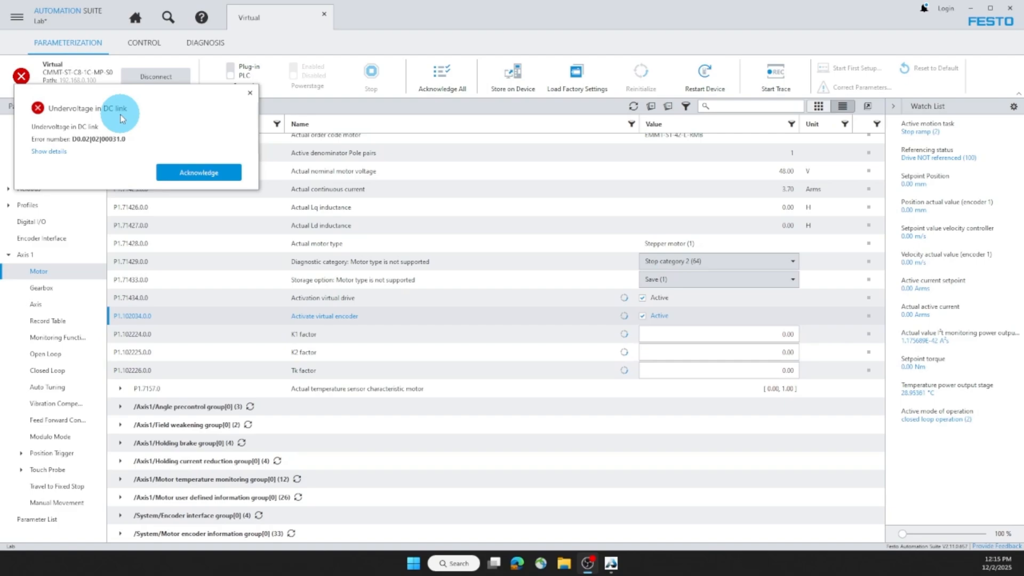
{"action": "left_click", "coordinate": [203, 43]}
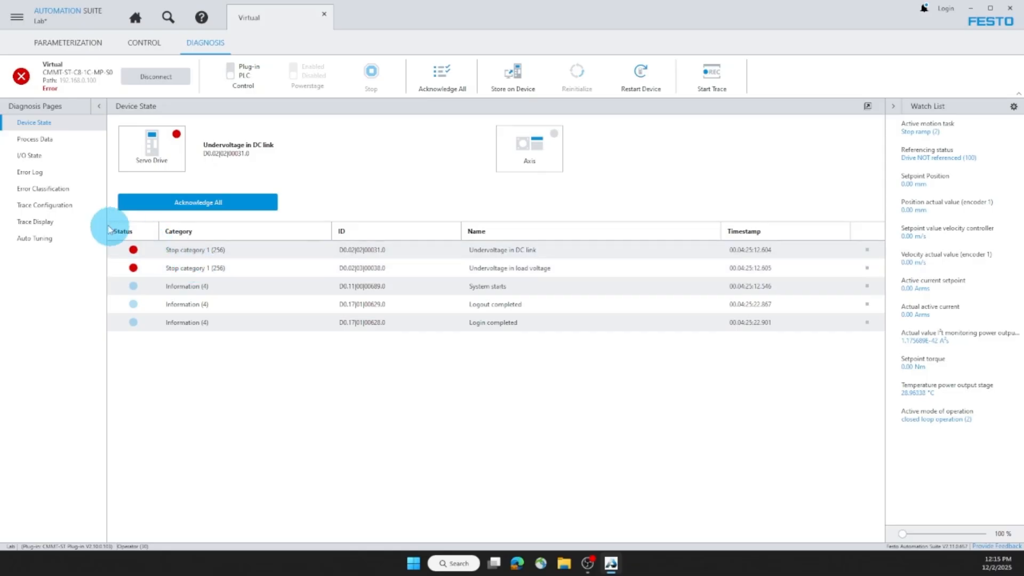
{"action": "left_click", "coordinate": [54, 192]}
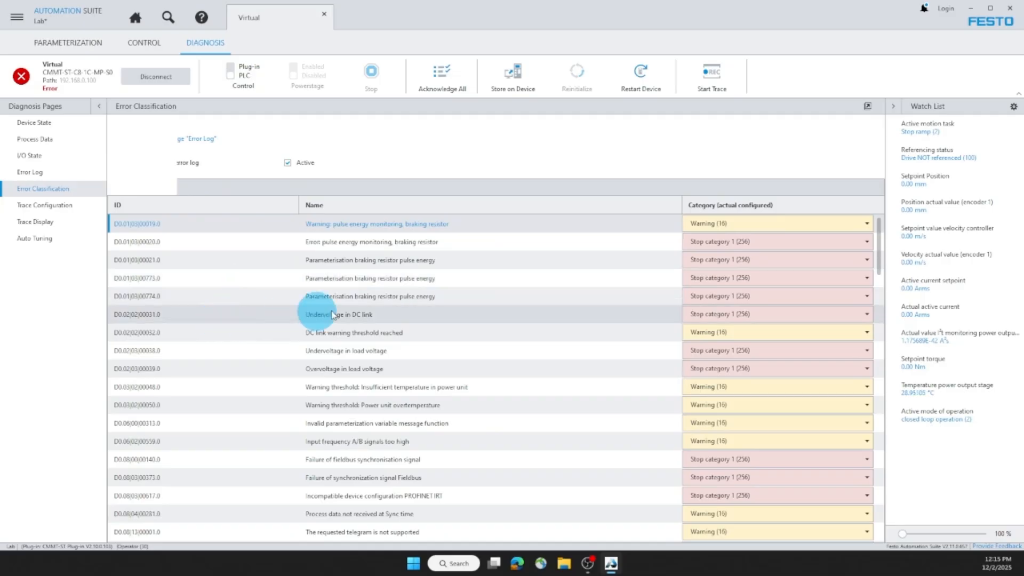
{"action": "left_click", "coordinate": [695, 314]}
{"action": "left_click", "coordinate": [709, 353]}
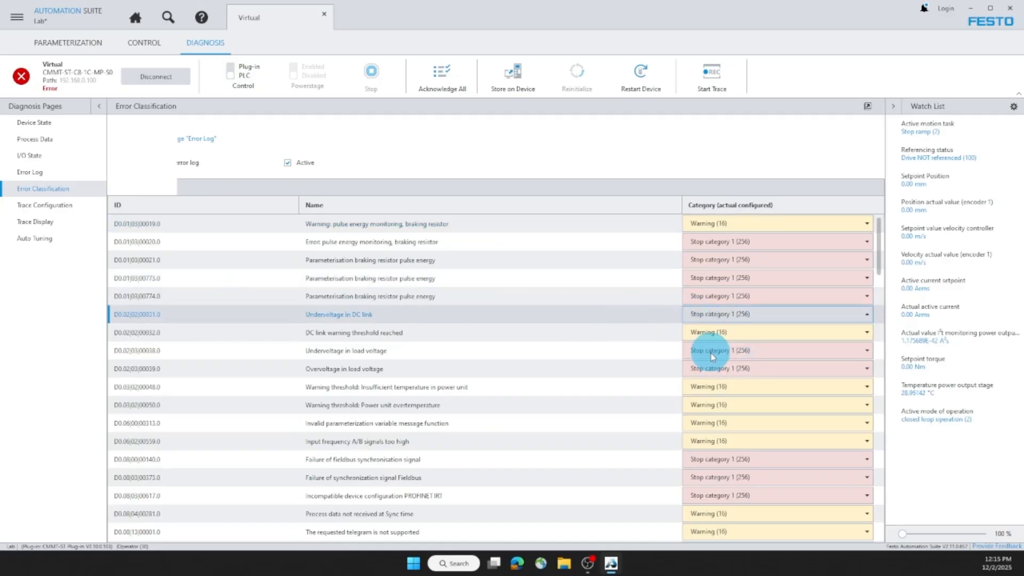
{"action": "left_click", "coordinate": [703, 352]}
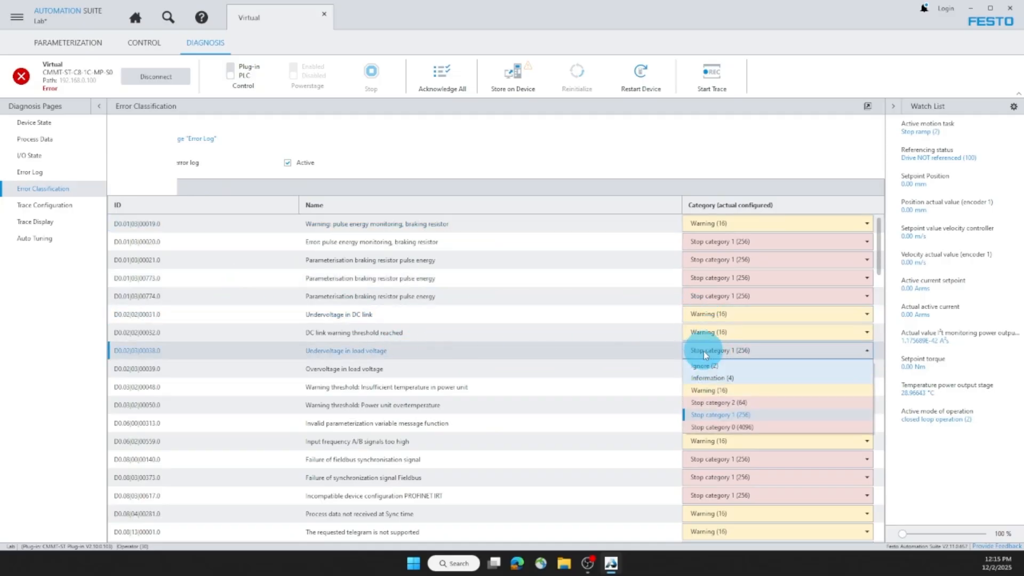
{"action": "left_click", "coordinate": [709, 389]}
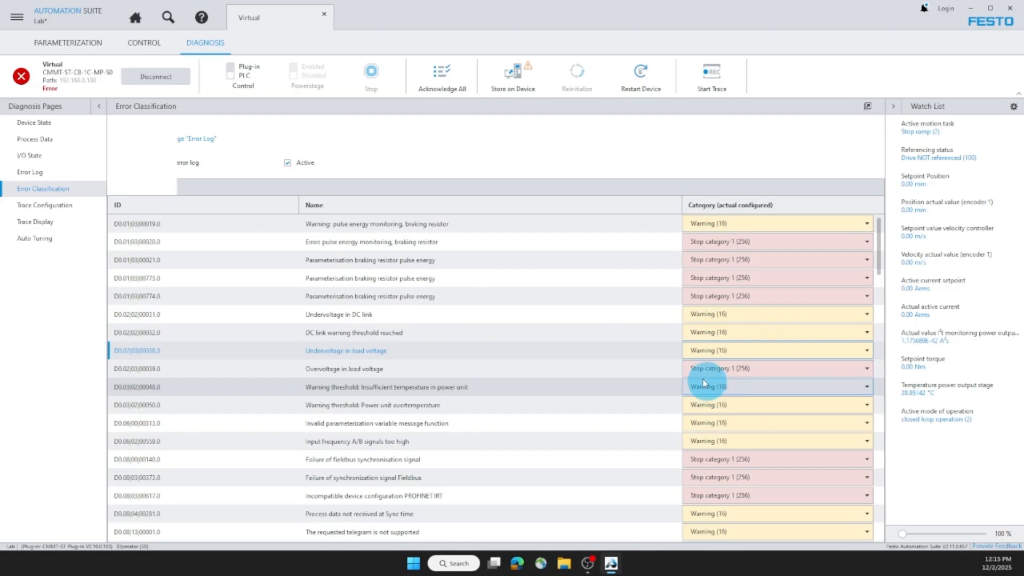
Step: Store the error classification on the device and restart the drive
{"action": "left_click", "coordinate": [524, 72]}
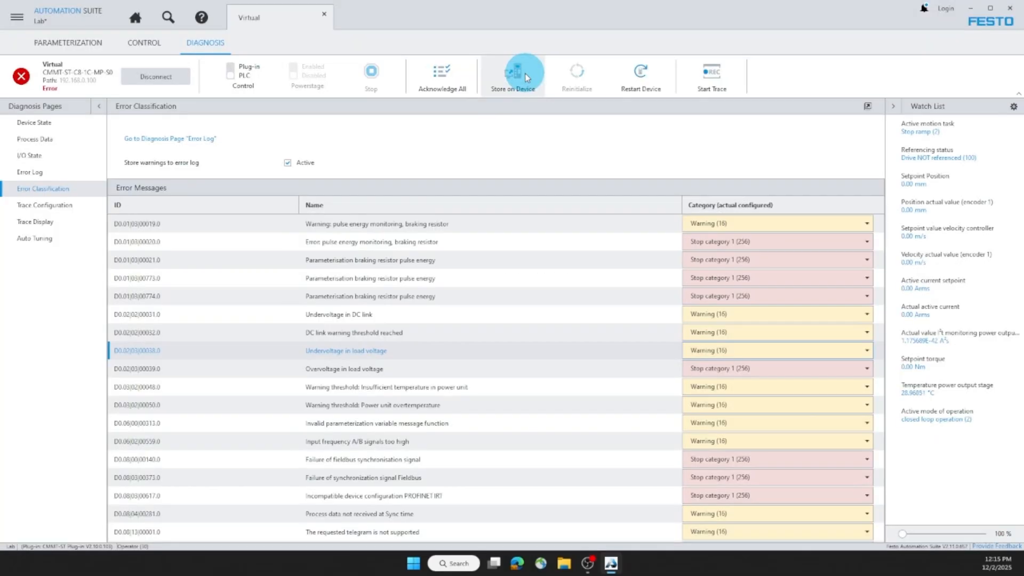
{"action": "left_click", "coordinate": [647, 76]}
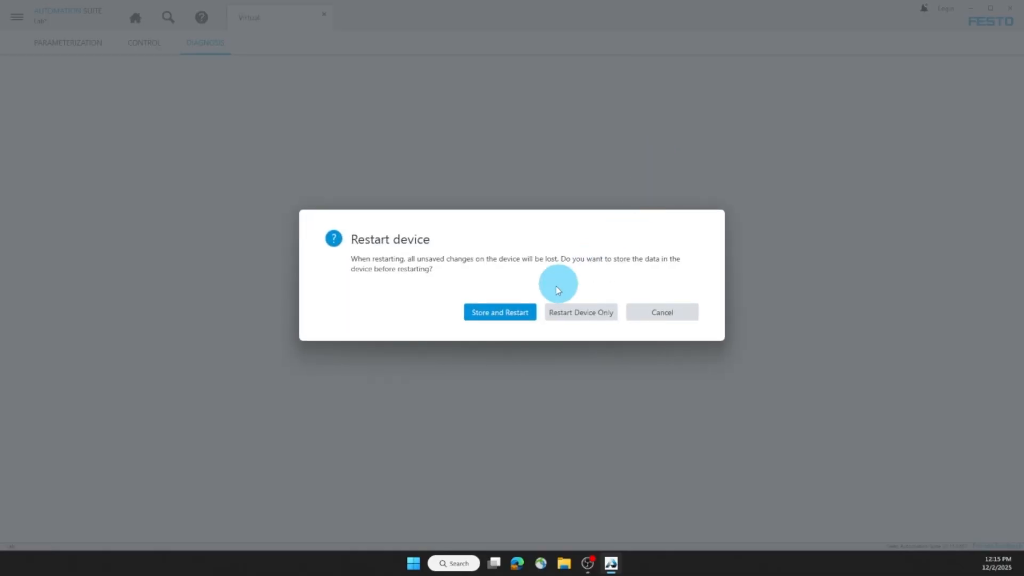
{"action": "left_click", "coordinate": [513, 312]}
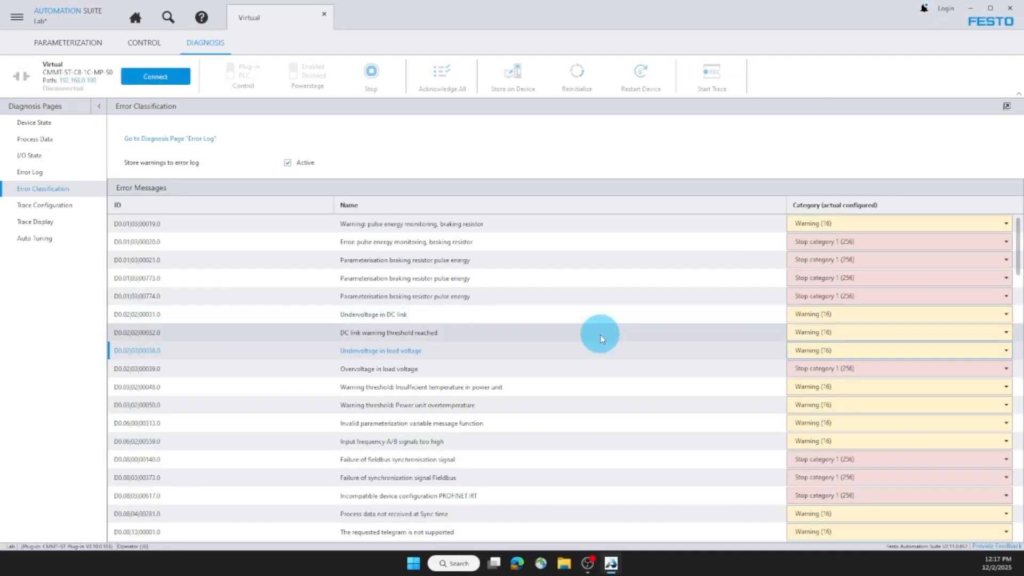
Step: Reconnect to the restarted drive and acknowledge the Undervoltage in DC link message
{"action": "left_click", "coordinate": [158, 77]}
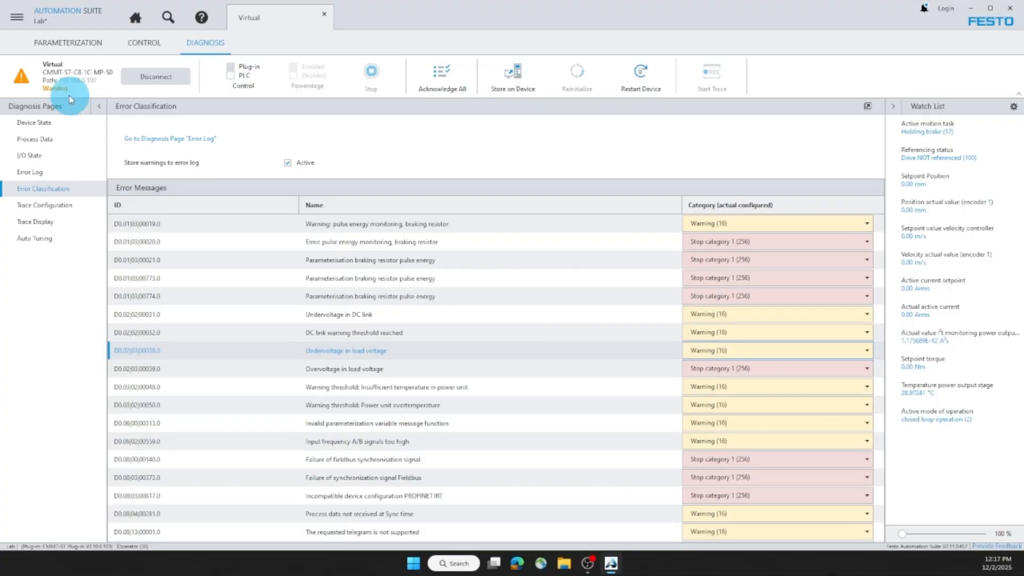
{"action": "left_click", "coordinate": [26, 80]}
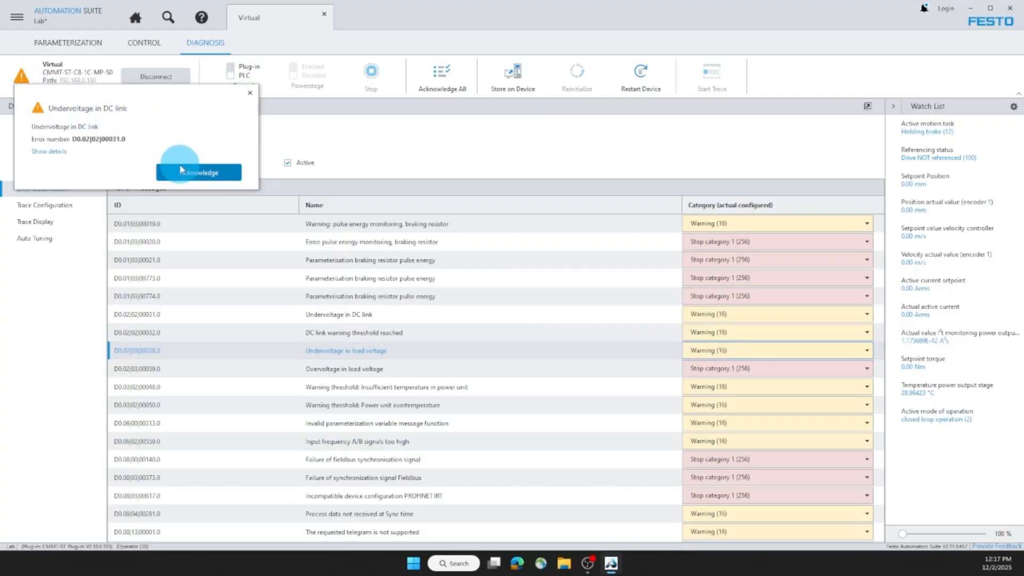
{"action": "left_click", "coordinate": [194, 172]}
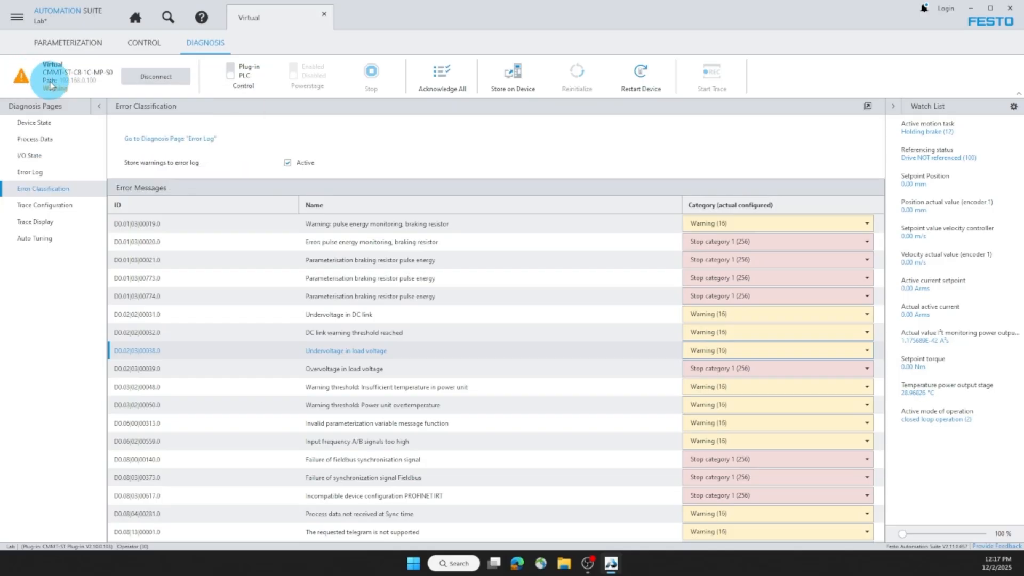
Step: Take over master control with the plug-in for manual movement and enable the powerstage
{"action": "left_click", "coordinate": [133, 47]}
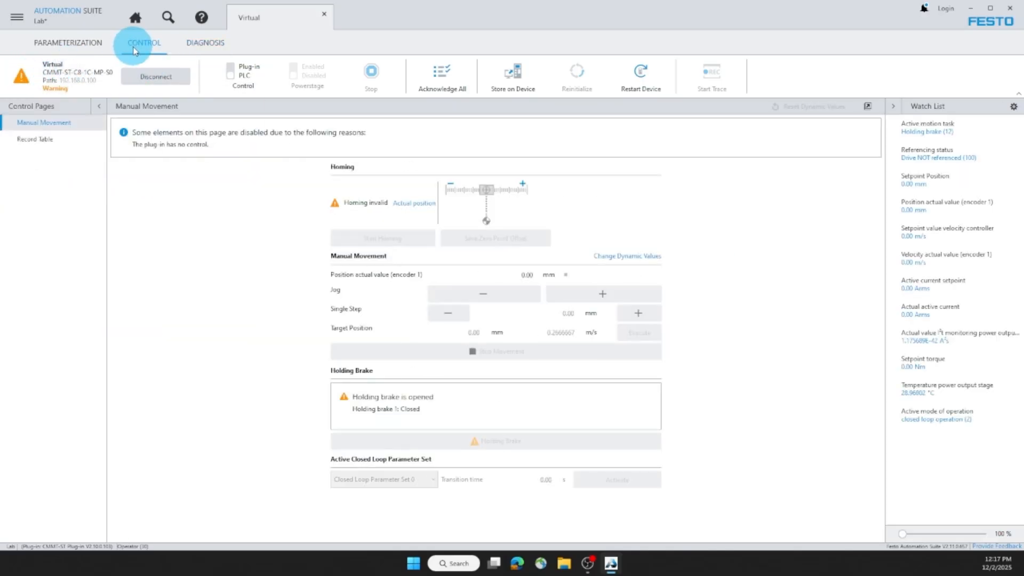
{"action": "left_click", "coordinate": [230, 72]}
{"action": "left_click", "coordinate": [600, 313]}
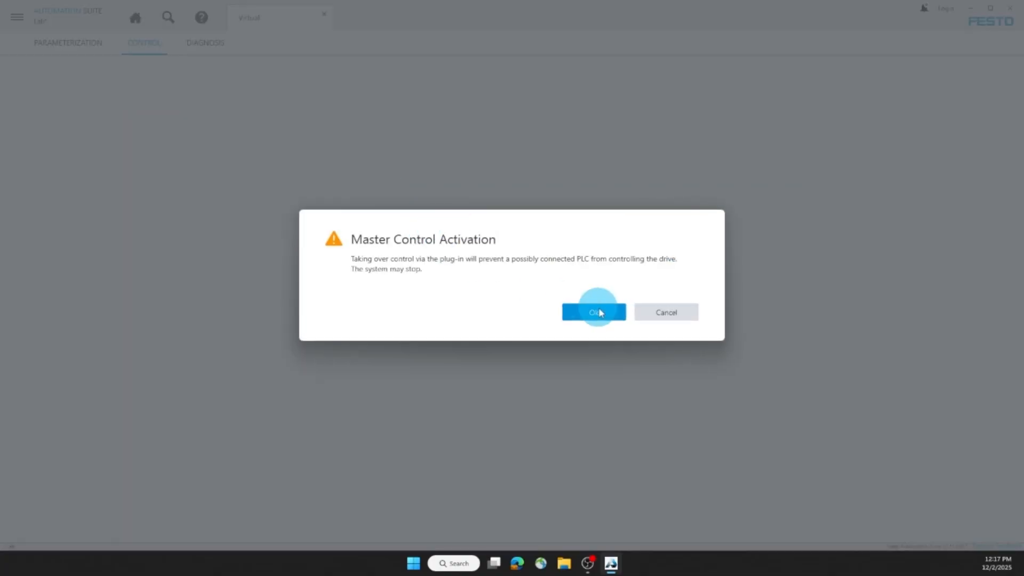
{"action": "left_click", "coordinate": [313, 80]}
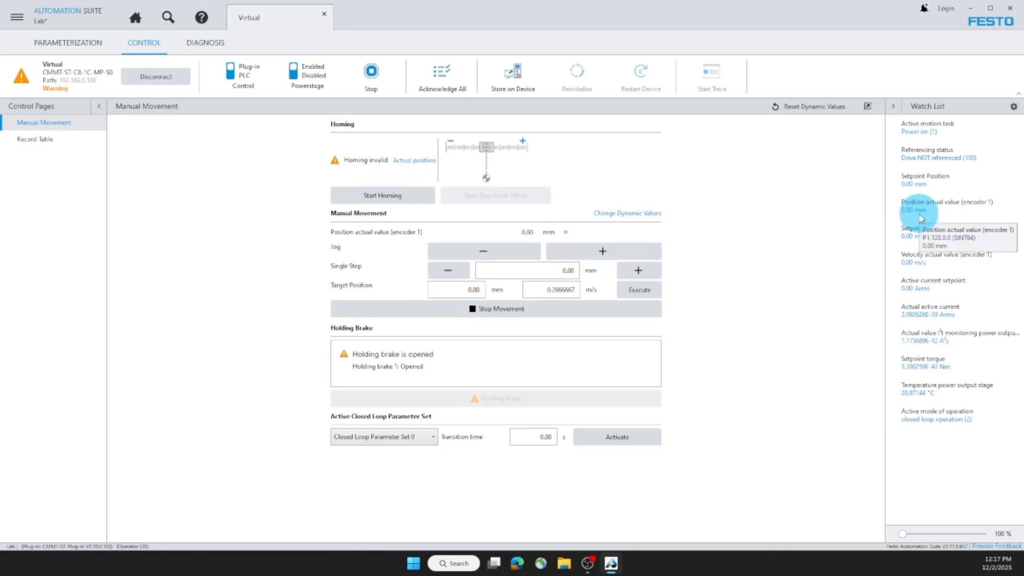
Step: Home the axis using the Actual position method
{"action": "left_click", "coordinate": [395, 201]}
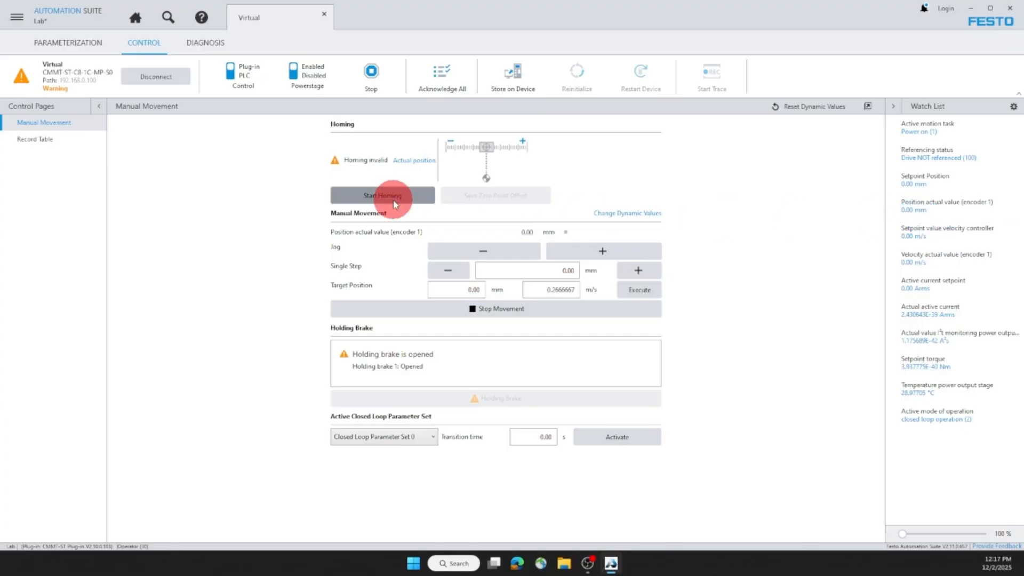
{"action": "left_click", "coordinate": [594, 311]}
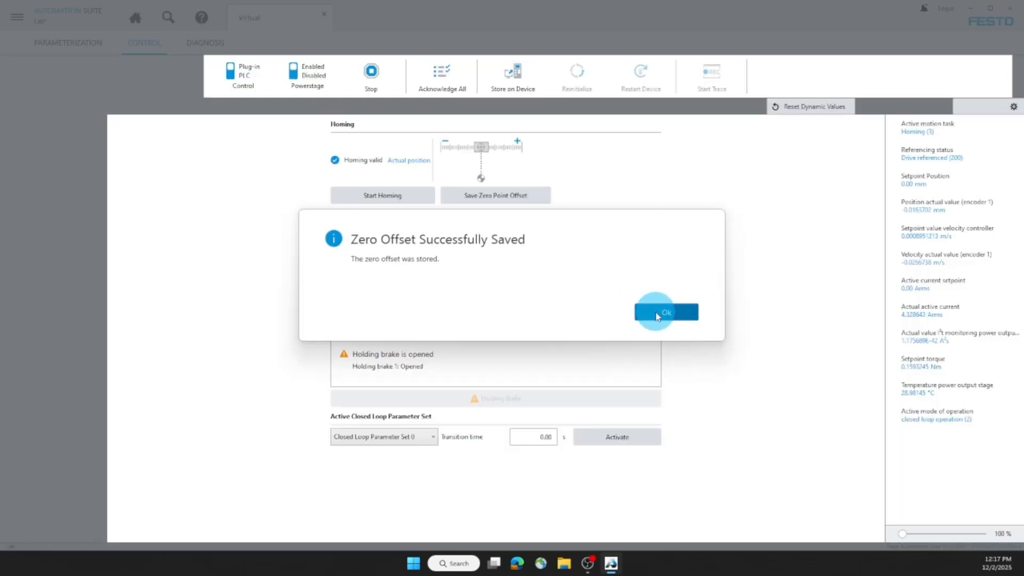
{"action": "left_click", "coordinate": [641, 314]}
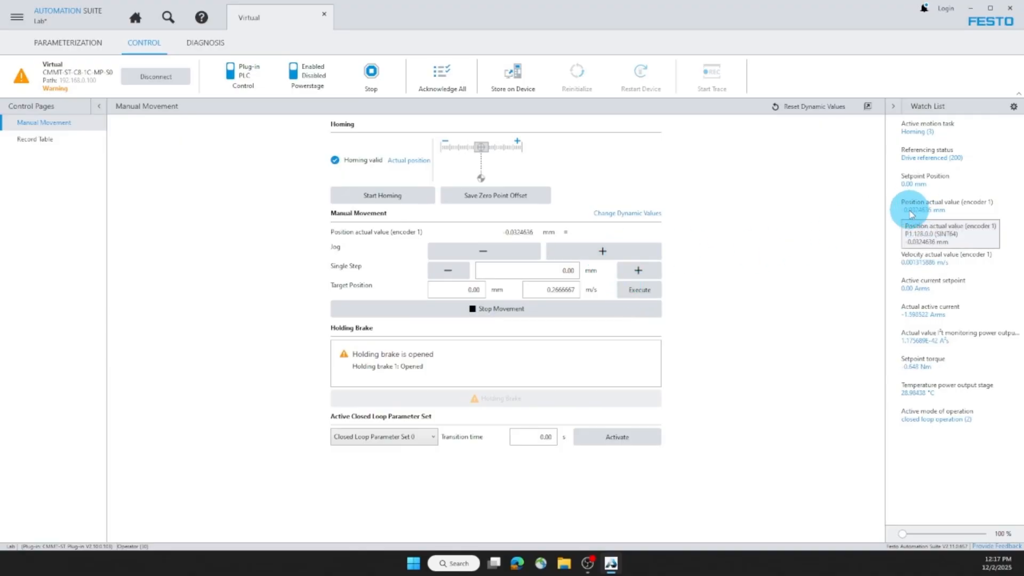
Step: Jog the axis in the positive direction and send it to target position 0.00 mm
{"action": "left_click", "coordinate": [614, 251]}
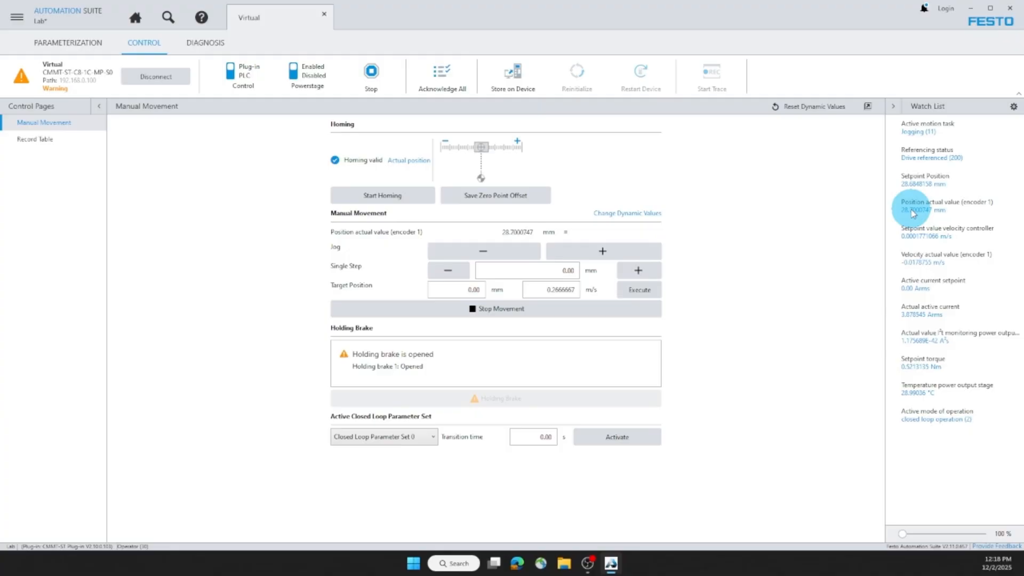
{"action": "left_click", "coordinate": [576, 257]}
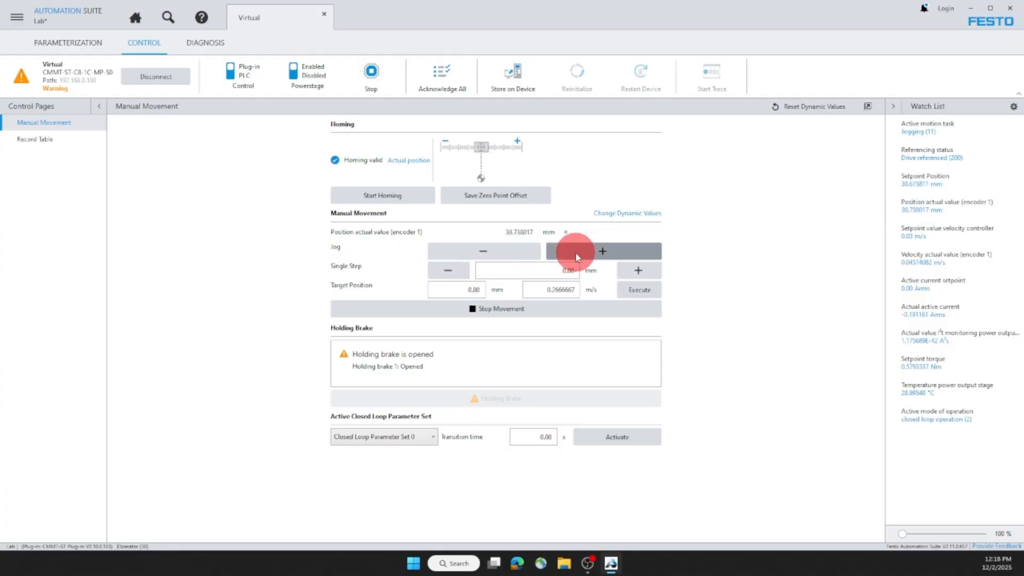
{"action": "left_click_drag", "start_coordinate": [576, 257], "coordinate": [514, 244]}
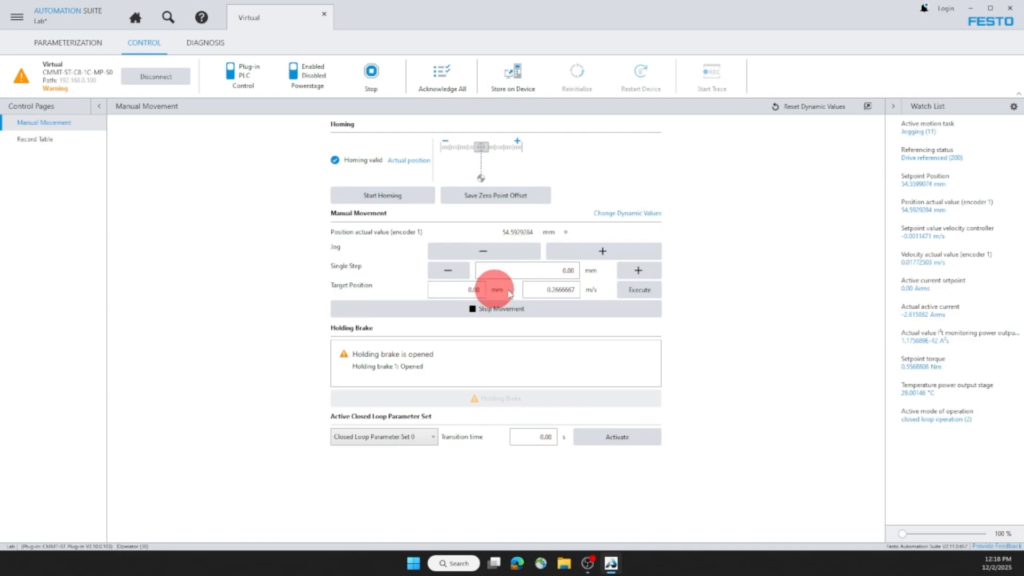
{"action": "left_click", "coordinate": [634, 289]}
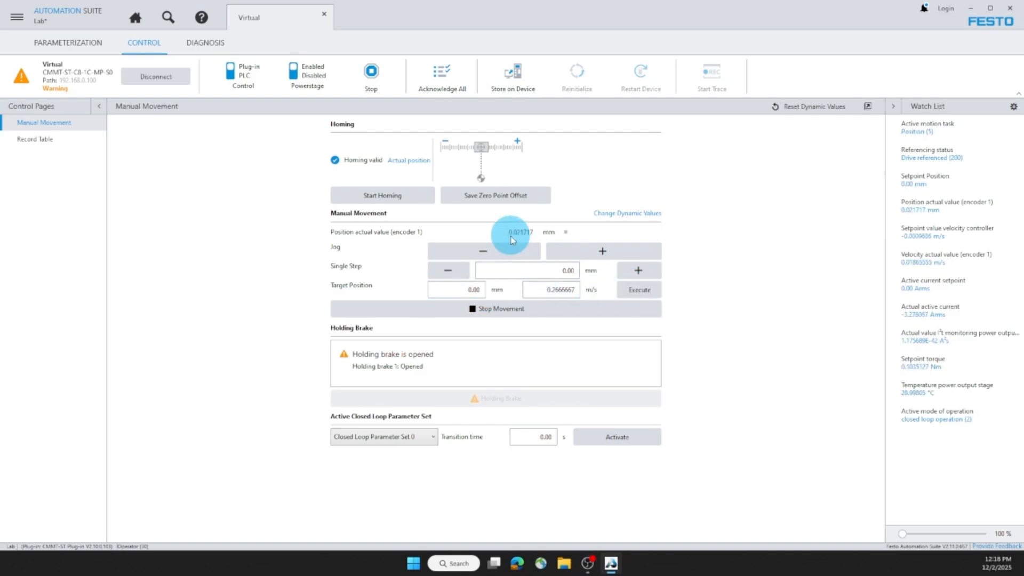
Step: Set the single step to 25 mm and step the axis twice in the positive direction
{"action": "left_click_drag", "start_coordinate": [478, 270], "coordinate": [592, 273]}
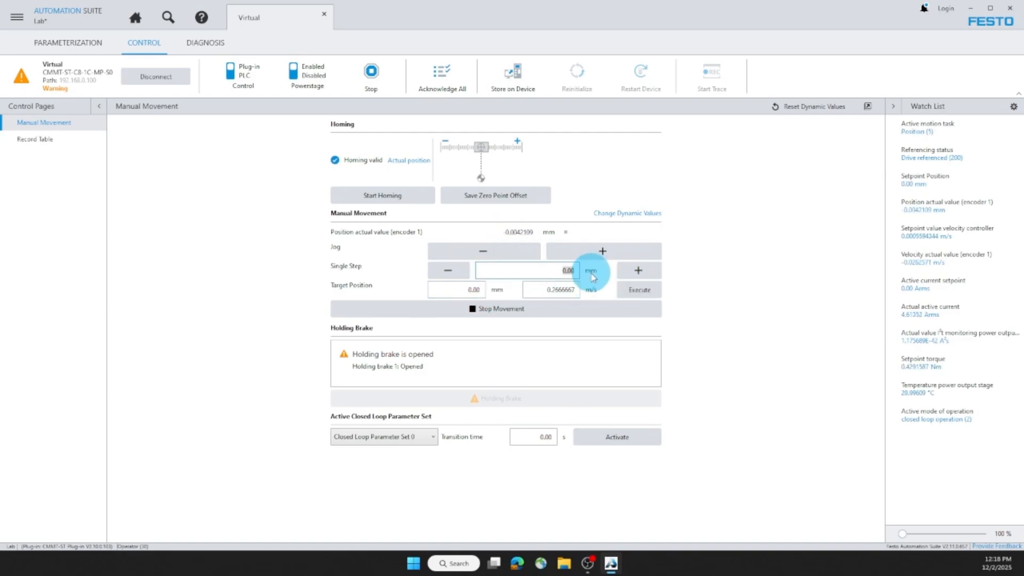
{"action": "type", "text": "25"}
{"action": "left_click", "coordinate": [626, 274]}
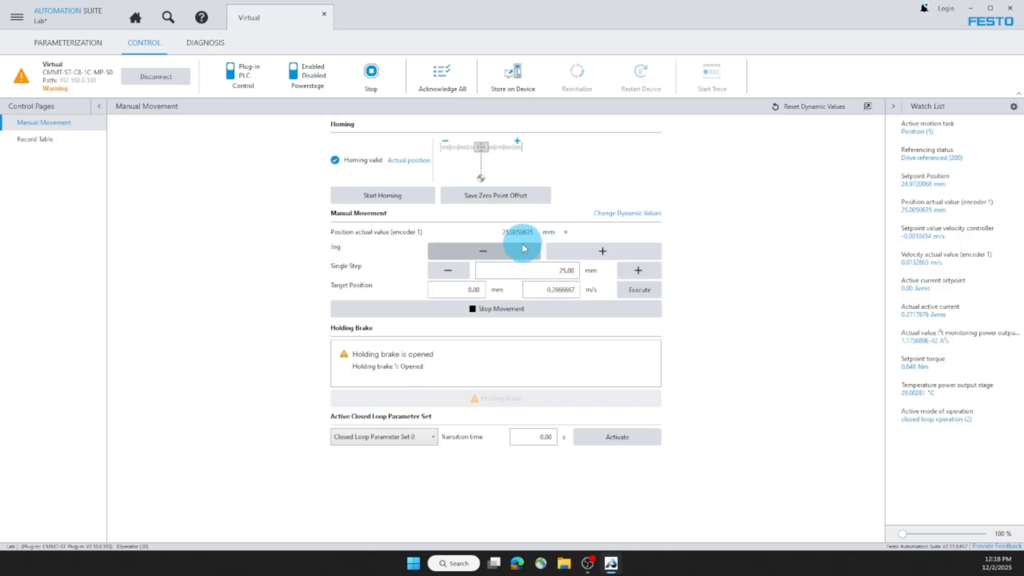
{"action": "left_click", "coordinate": [627, 271]}
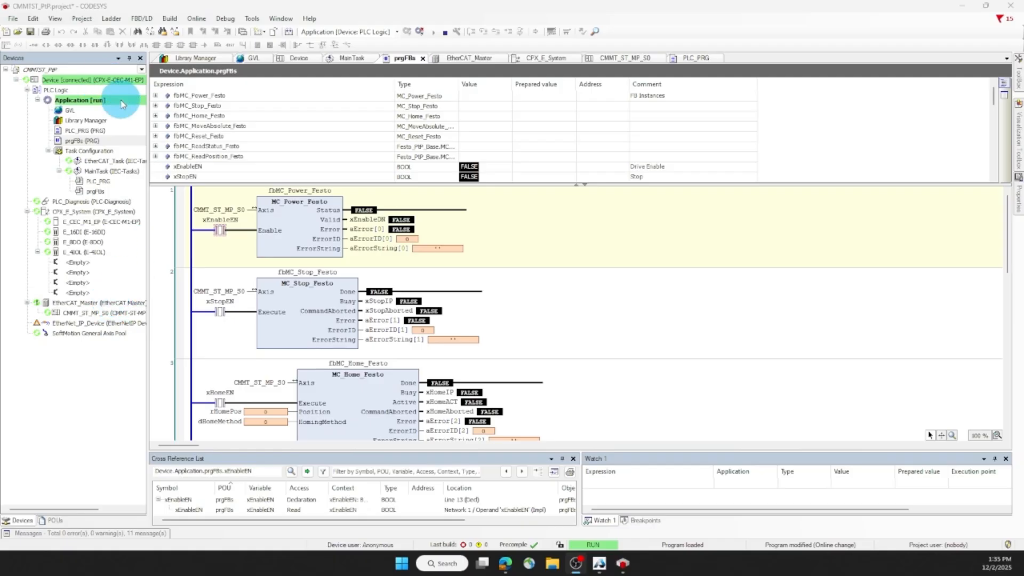
Step: Enable the drive by writing TRUE to xEnableEN on the MC_Power_Festo block
{"action": "left_click", "coordinate": [222, 230]}
{"action": "double_click", "coordinate": [221, 232]}
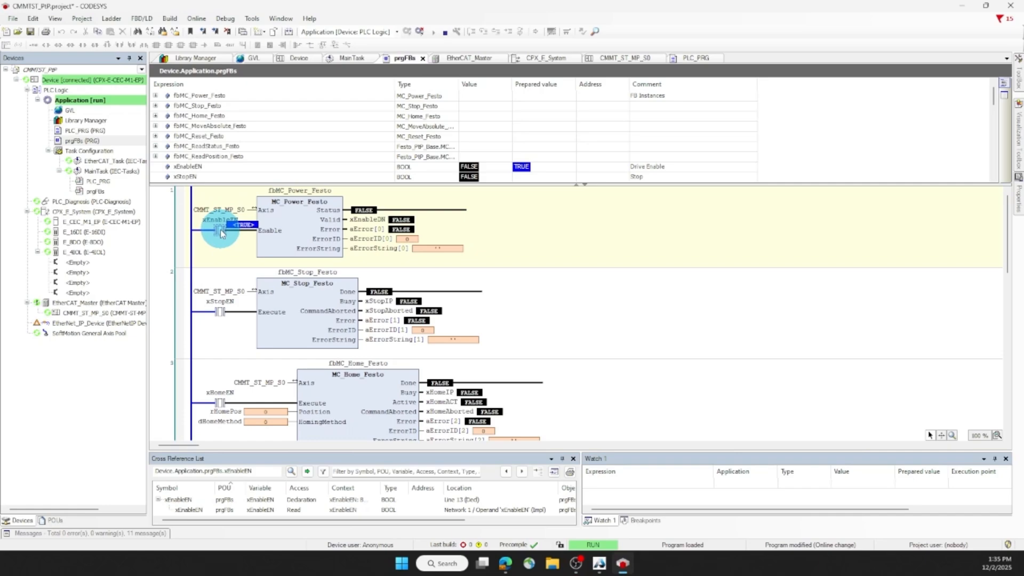
{"action": "right_click", "coordinate": [221, 231]}
{"action": "left_click", "coordinate": [281, 370]}
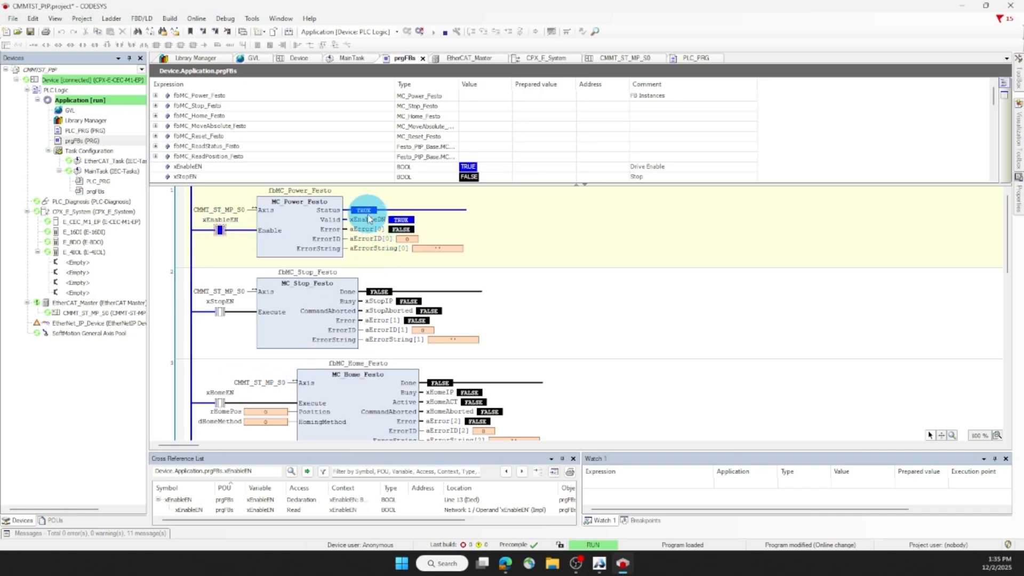
Step: Write 100 to rMovePos as the target position of the MC_MoveAbsolute_Festo block
{"action": "scroll", "coordinate": [362, 282], "scroll_direction": "down", "scroll_amount": 3}
{"action": "scroll", "coordinate": [362, 283], "scroll_direction": "down", "scroll_amount": 3}
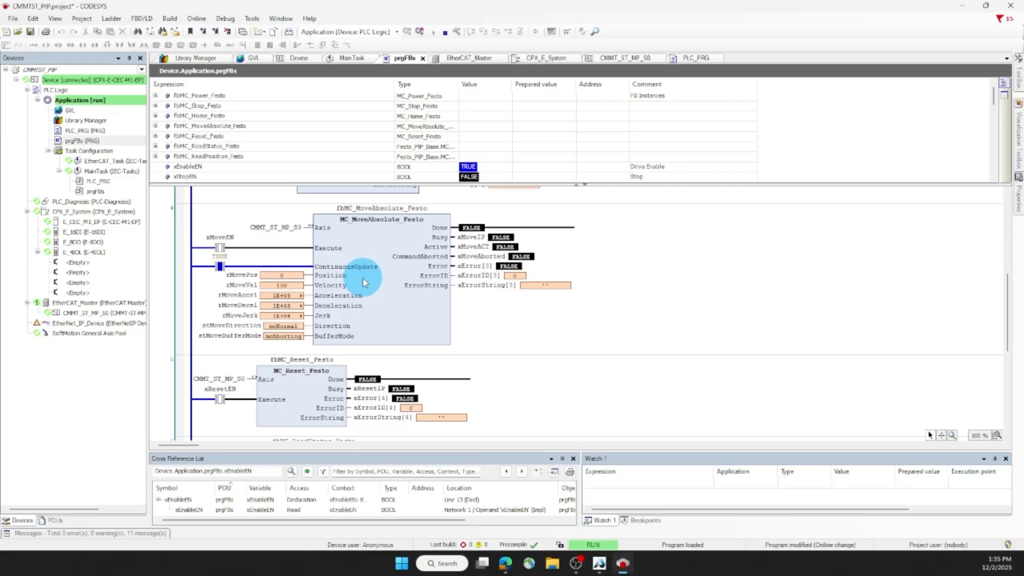
{"action": "scroll", "coordinate": [364, 283], "scroll_direction": "down", "scroll_amount": 6}
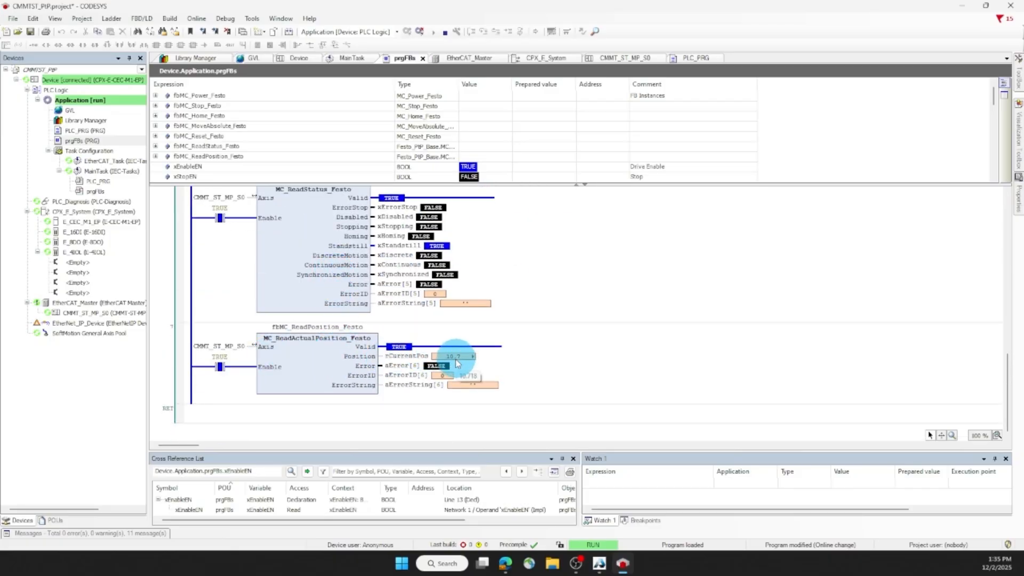
{"action": "scroll", "coordinate": [344, 323], "scroll_direction": "up", "scroll_amount": 6}
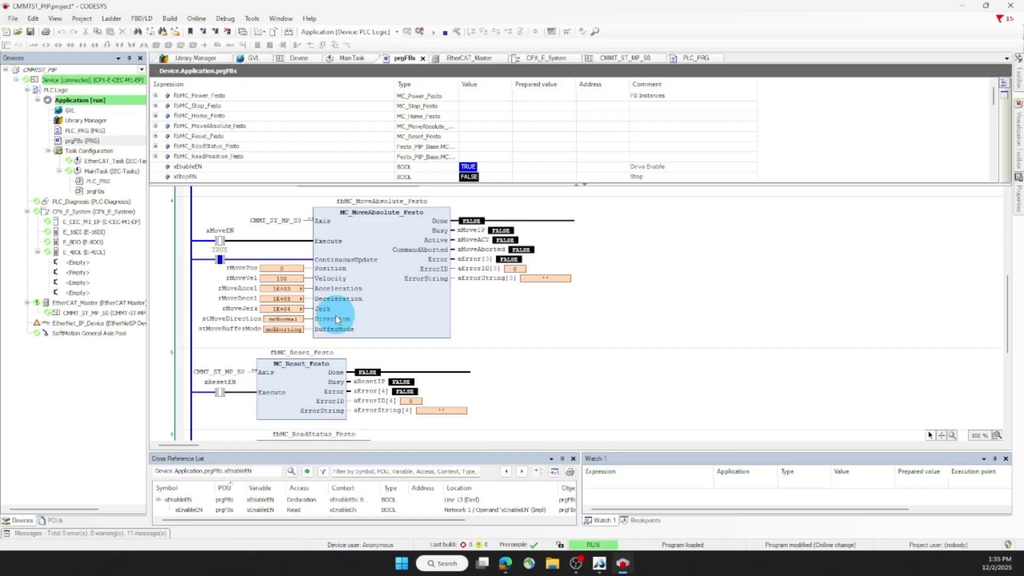
{"action": "scroll", "coordinate": [337, 320], "scroll_direction": "up", "scroll_amount": 1}
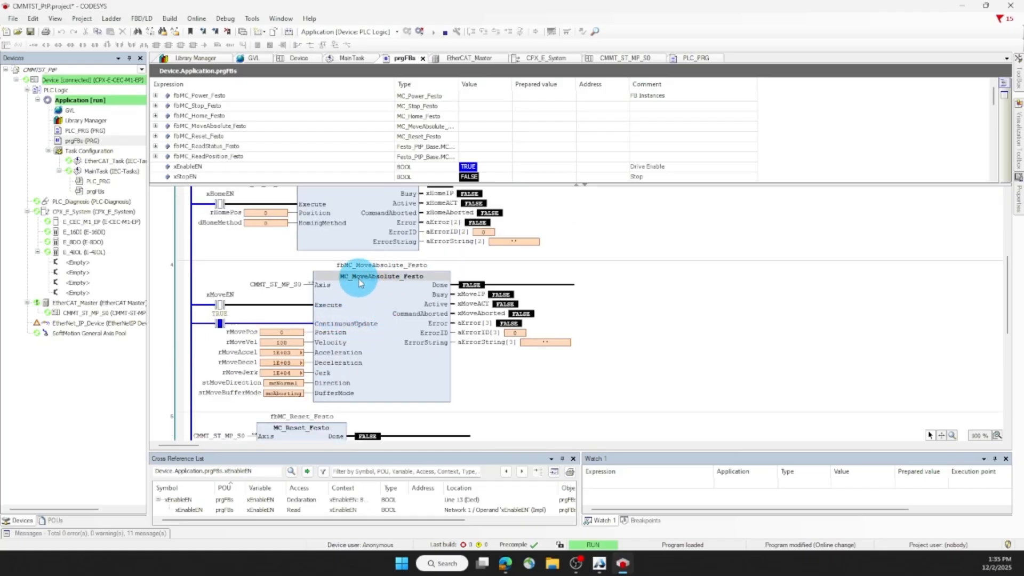
{"action": "double_click", "coordinate": [282, 334]}
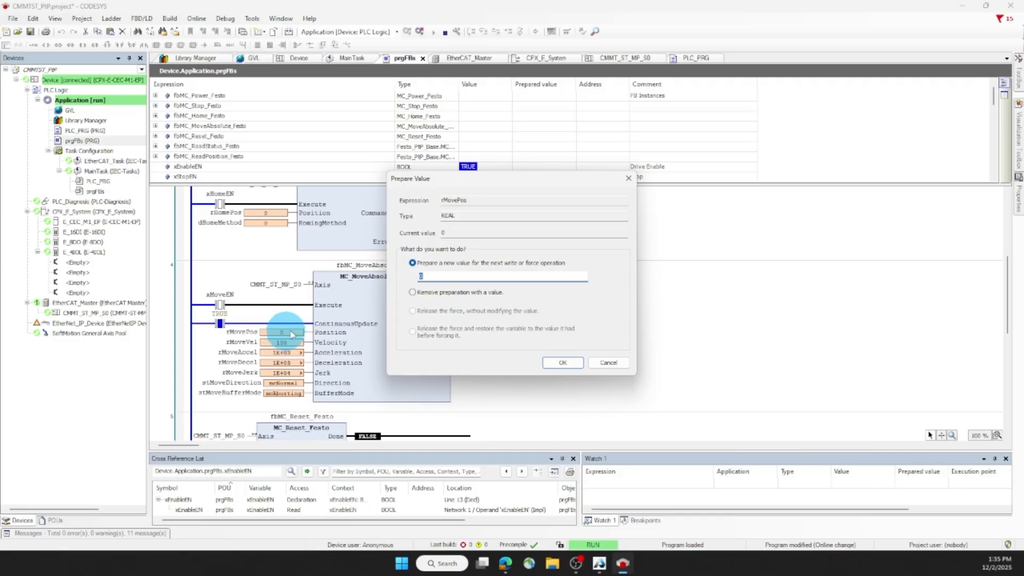
{"action": "key", "text": "Return"}
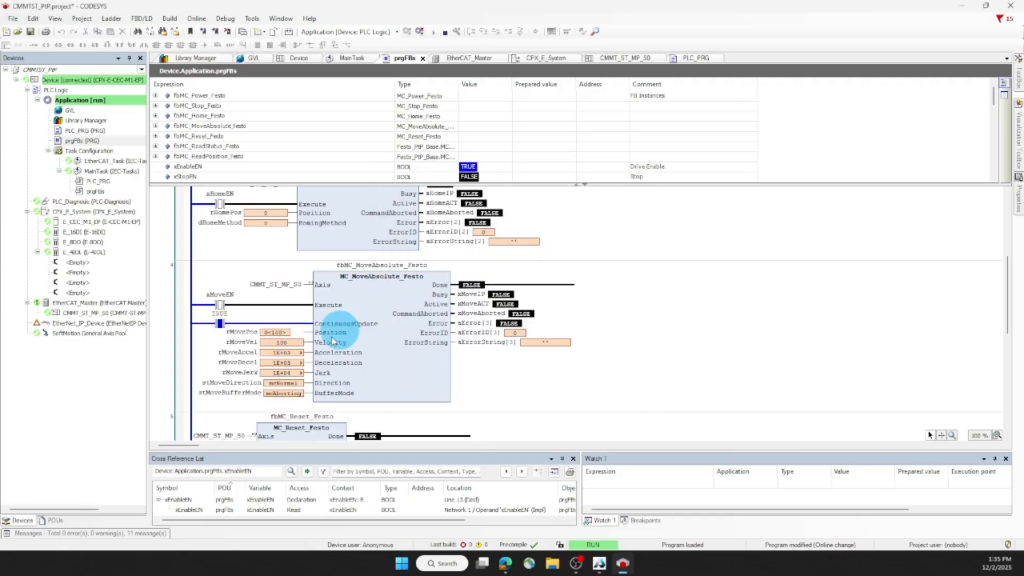
{"action": "right_click", "coordinate": [272, 333]}
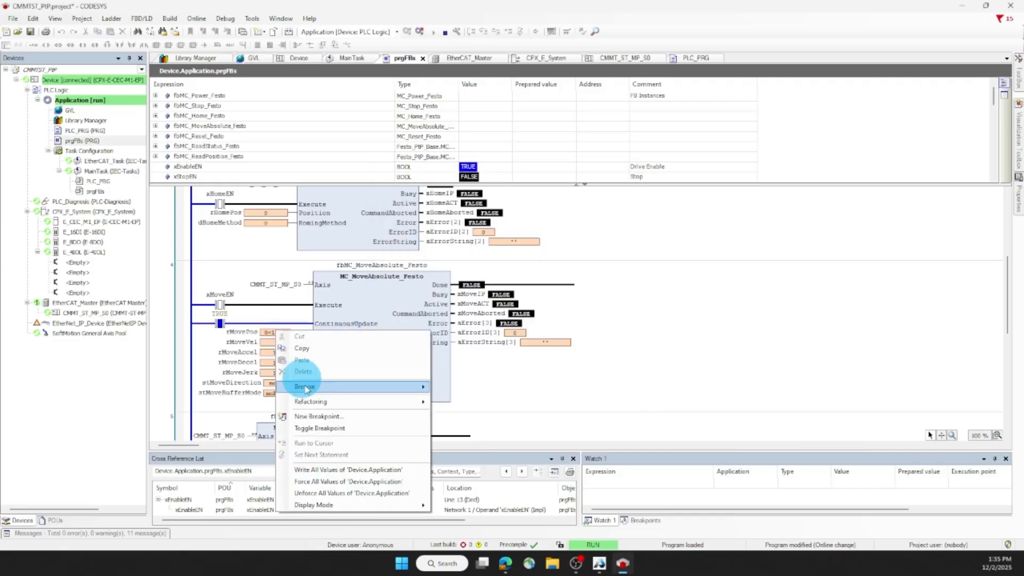
{"action": "left_click", "coordinate": [228, 354]}
Step: Start the absolute move by writing TRUE to xMoveEN, and check the axis position in rCurrentPos on the MC_ReadActualPosition_Festo block
{"action": "double_click", "coordinate": [220, 306]}
{"action": "right_click", "coordinate": [220, 308]}
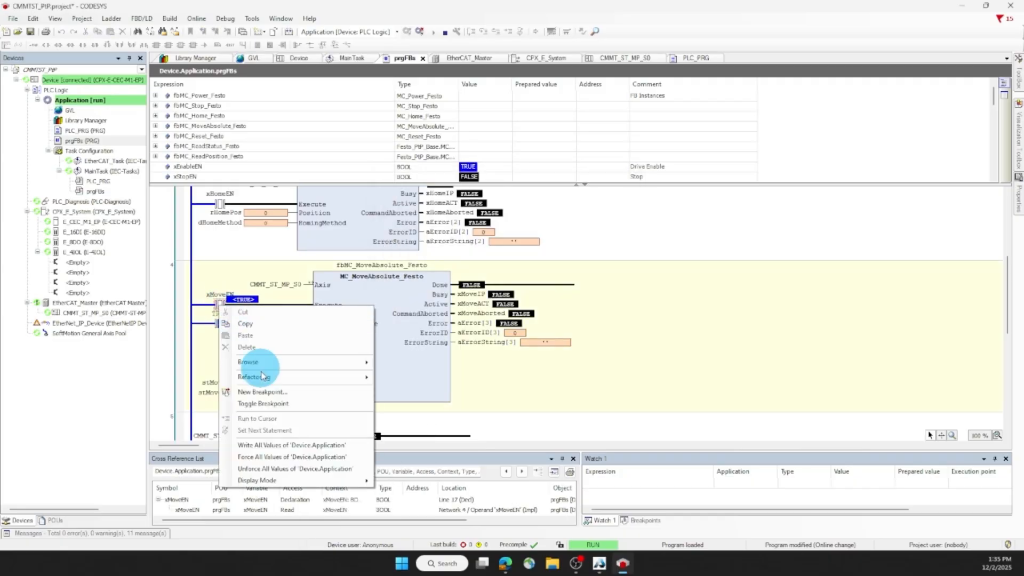
{"action": "left_click", "coordinate": [270, 446]}
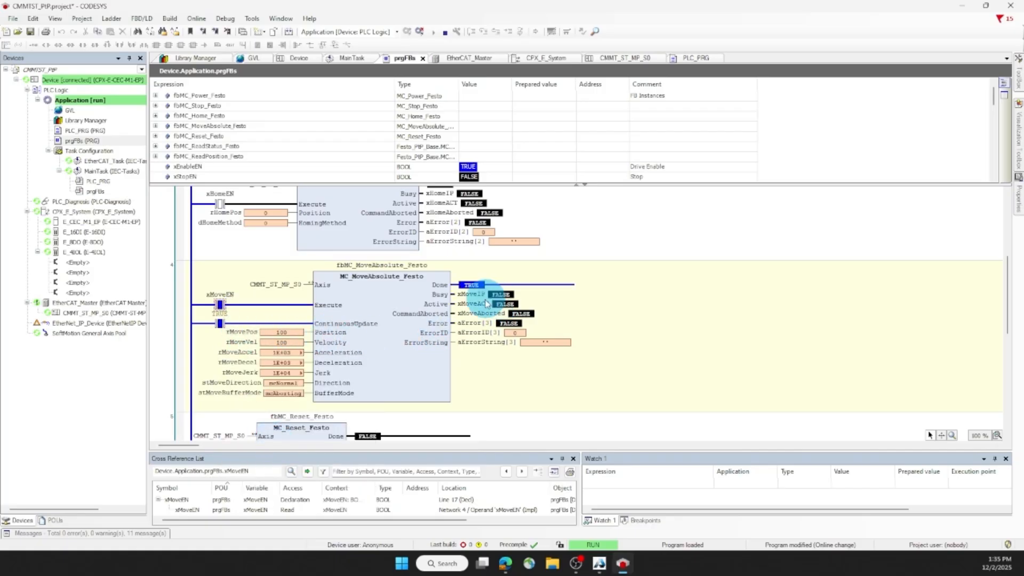
{"action": "scroll", "coordinate": [416, 320], "scroll_direction": "down", "scroll_amount": 5}
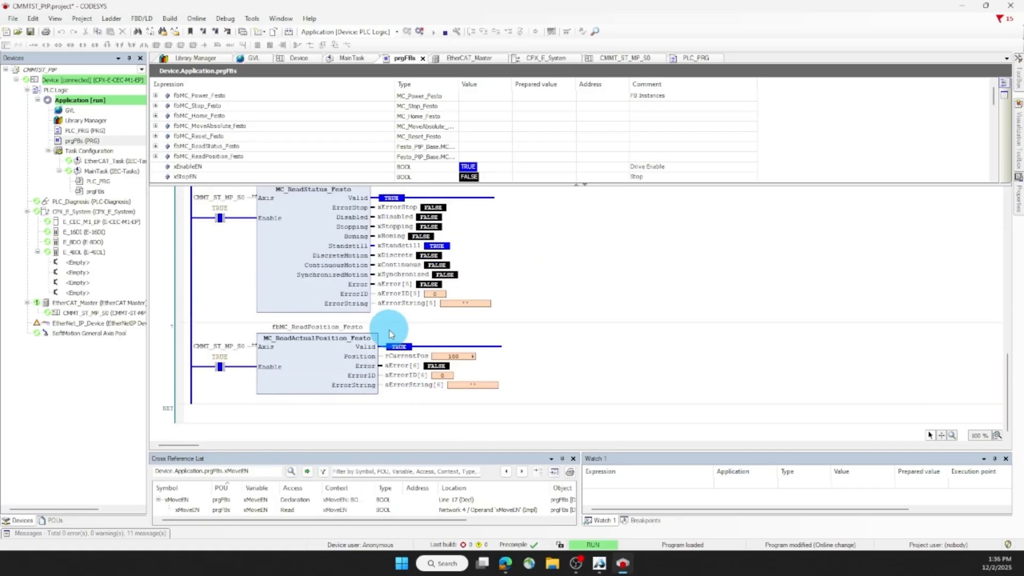
{"action": "mouse_move", "coordinate": [454, 362]}
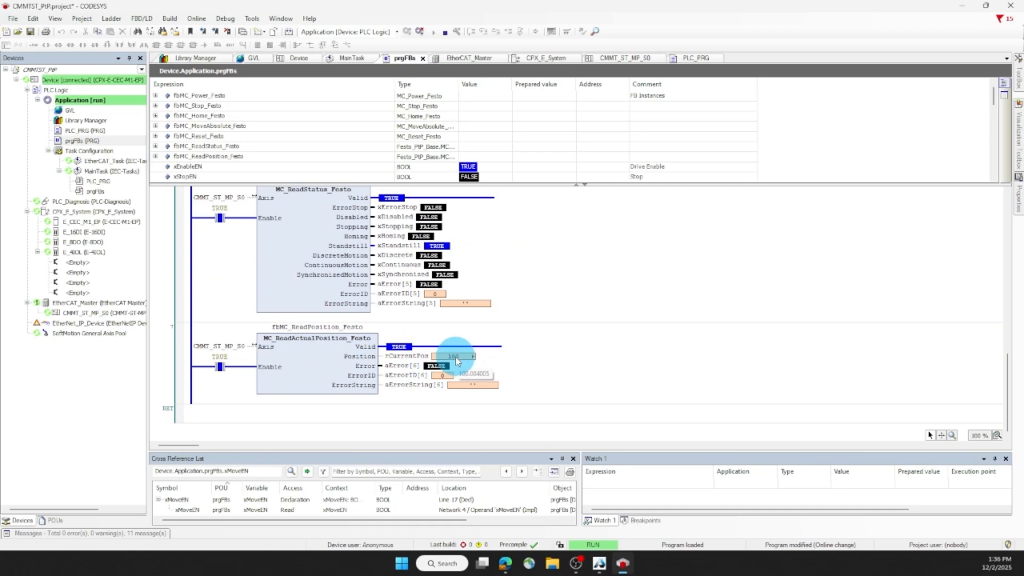